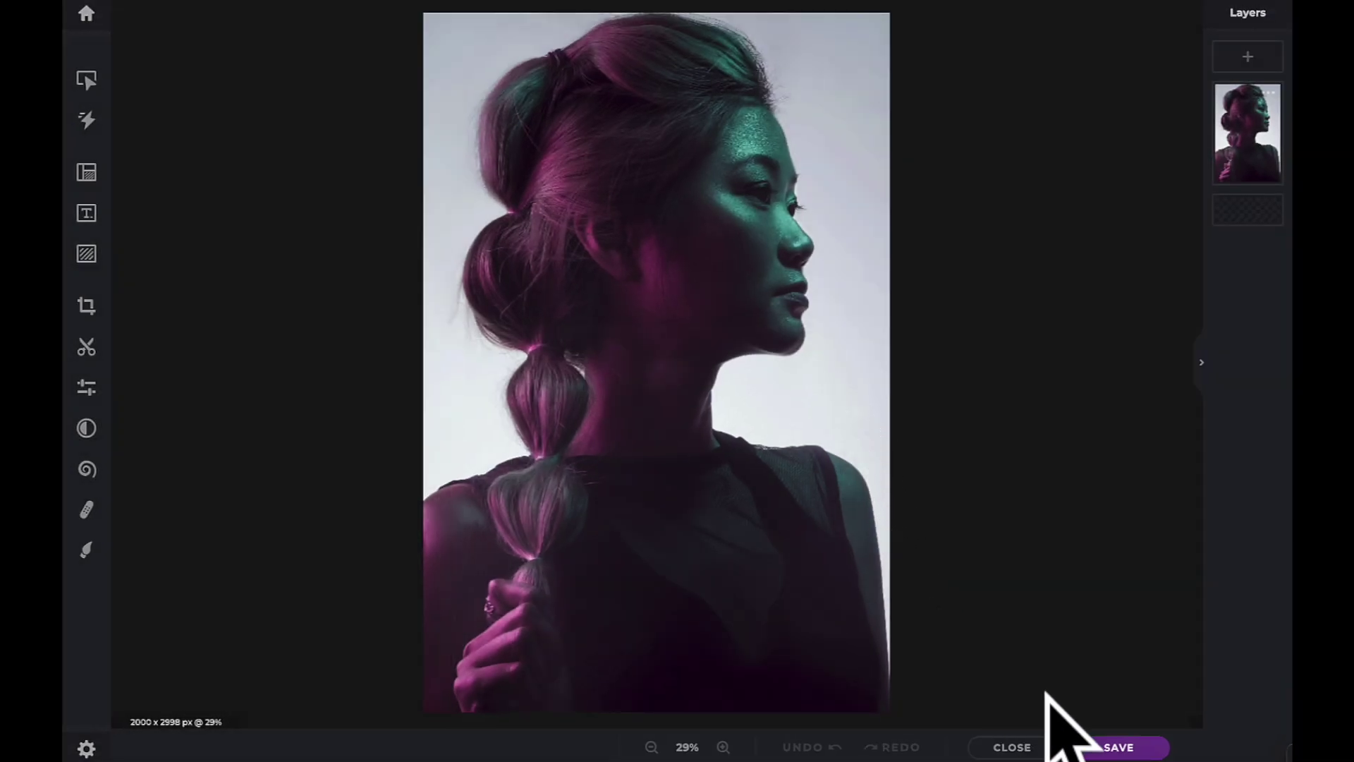
Open the save options and raise JPG quality from 90% to 100% (about 2.8mb)
left_click(1144, 747)
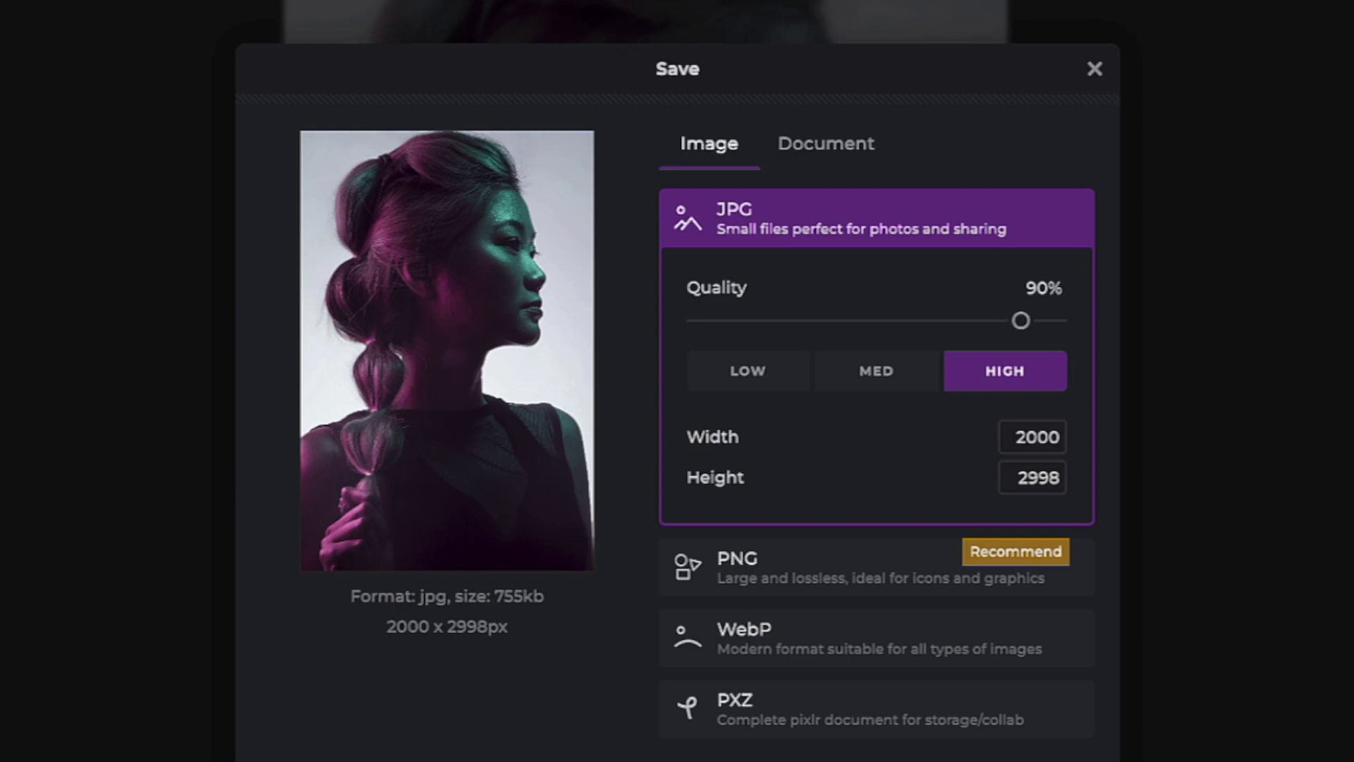
left_click_drag(1021, 320, 1057, 319)
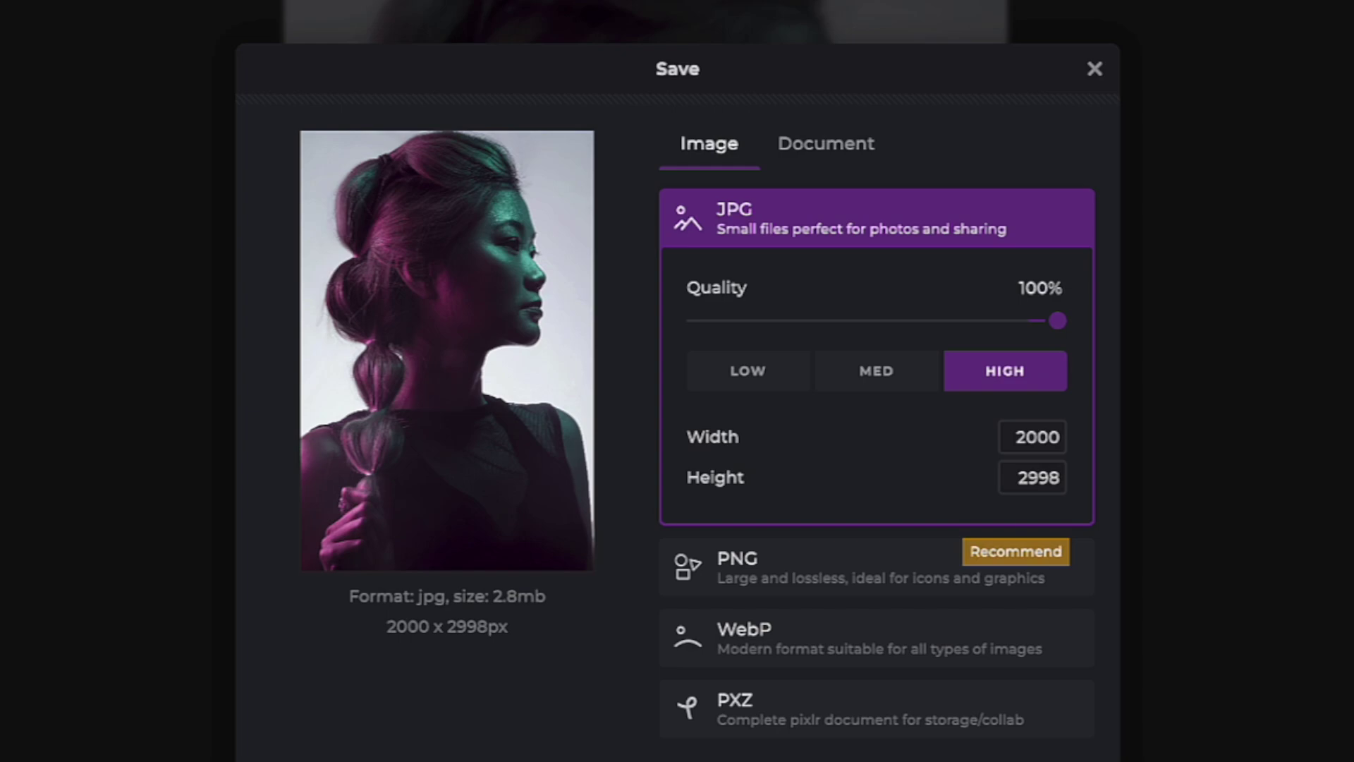
Choose PNG as the export format, estimated at 7.1mb with transparency
left_click(874, 566)
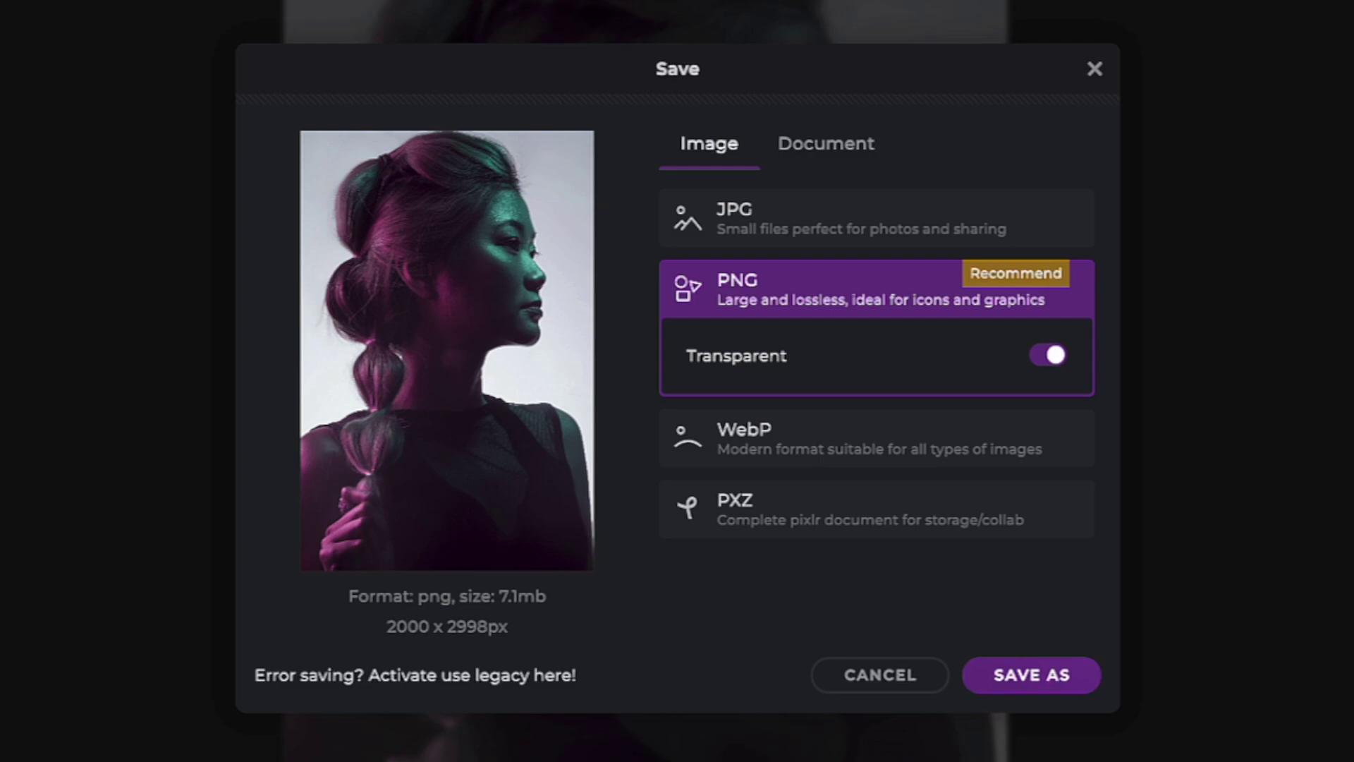
Choose WebP and raise its quality from 90% to 100%, estimated at 4.5mb
left_click(849, 457)
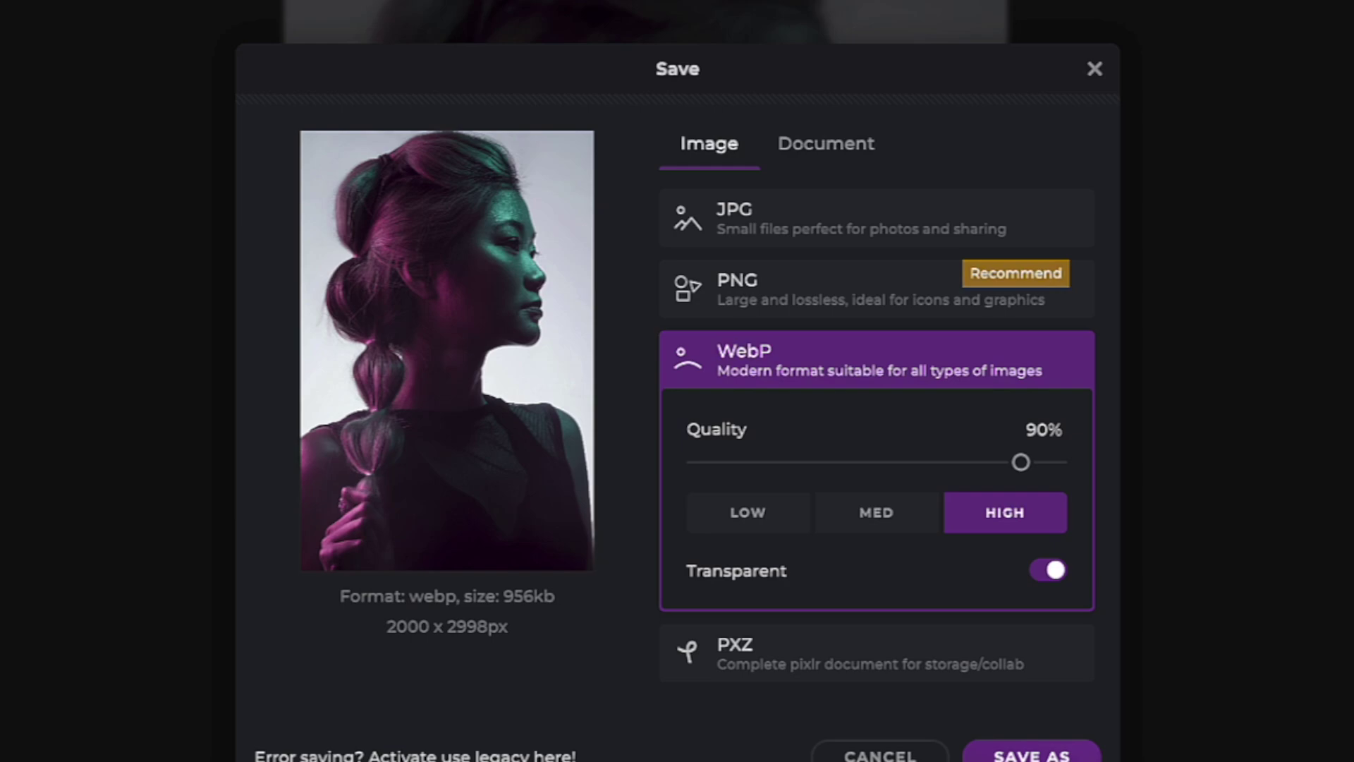
left_click_drag(1022, 461, 1059, 462)
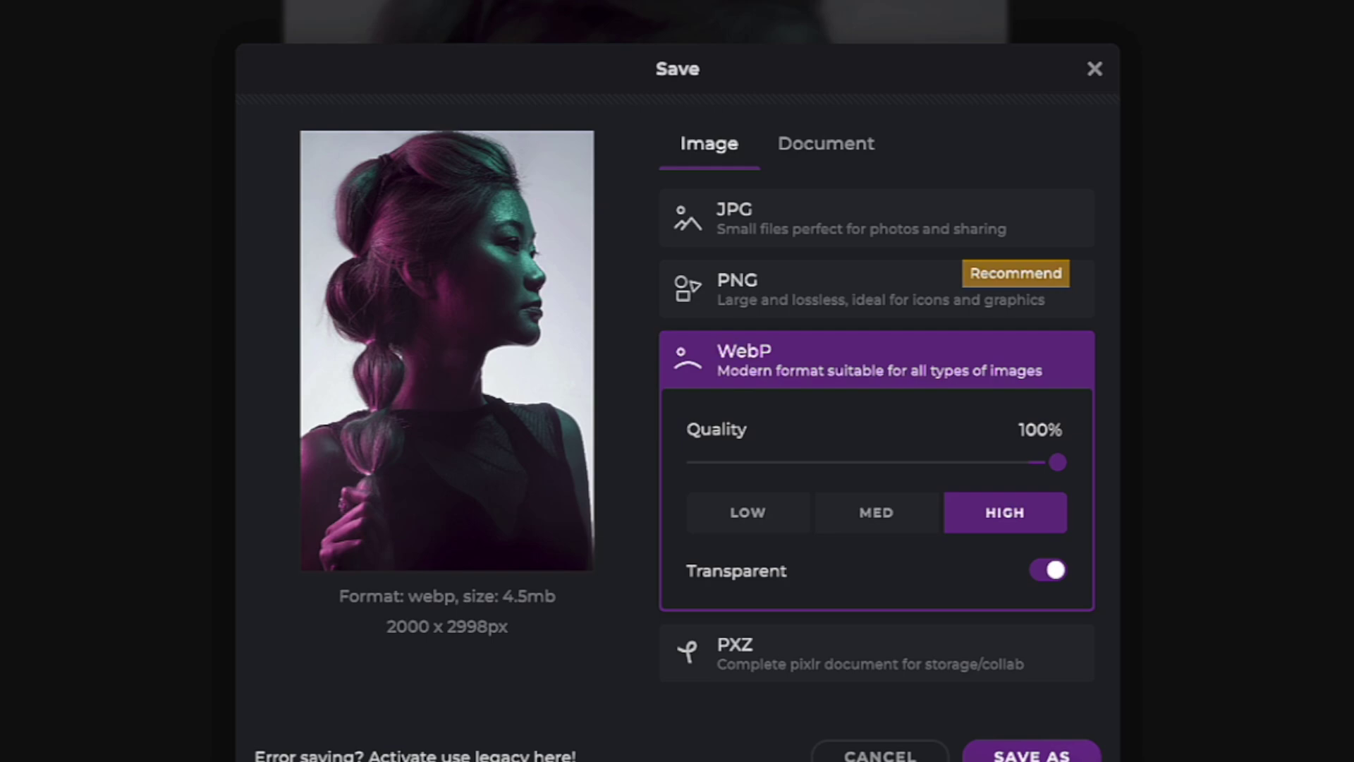
Choose PXZ and turn on the Non-destructive (Much larger files) option
left_click(907, 658)
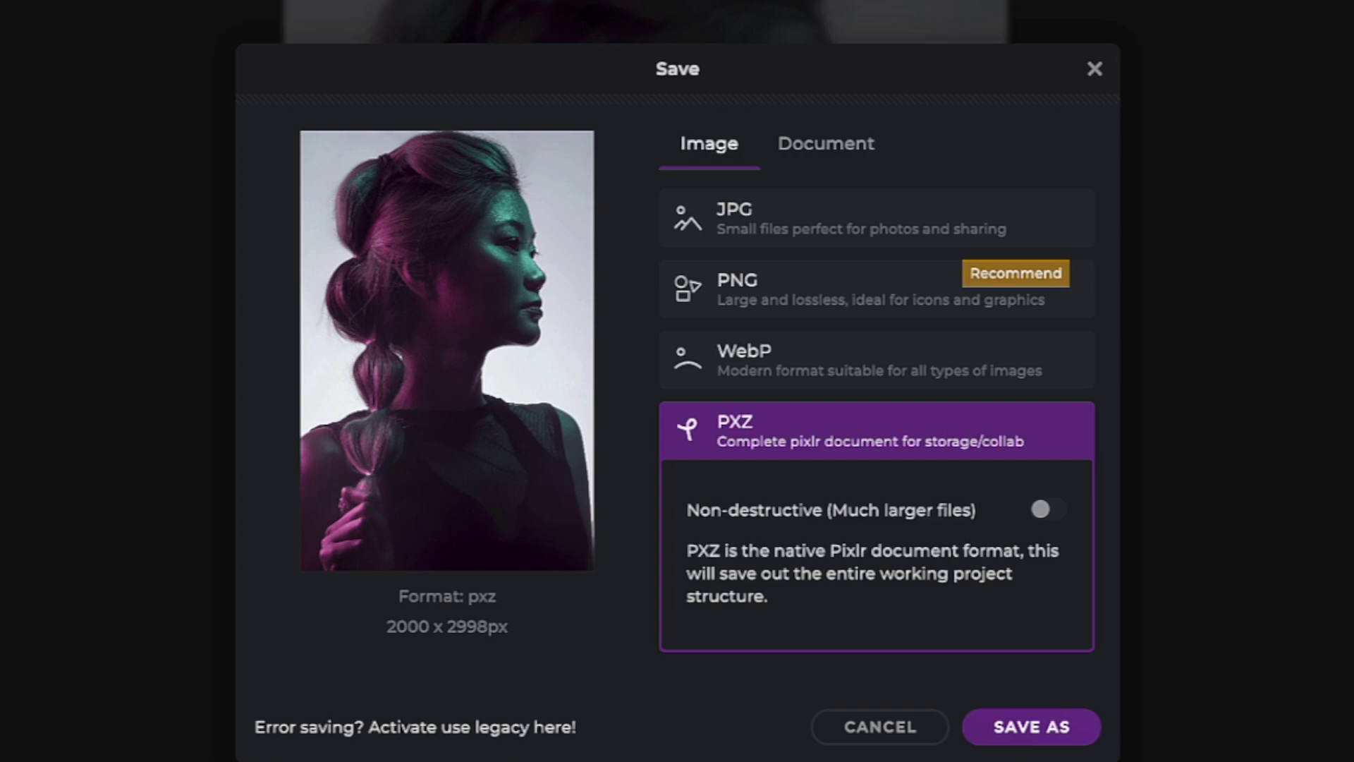
left_click(1047, 509)
Switch to the Document formats and choose PDF, estimated at 756kb
left_click(826, 143)
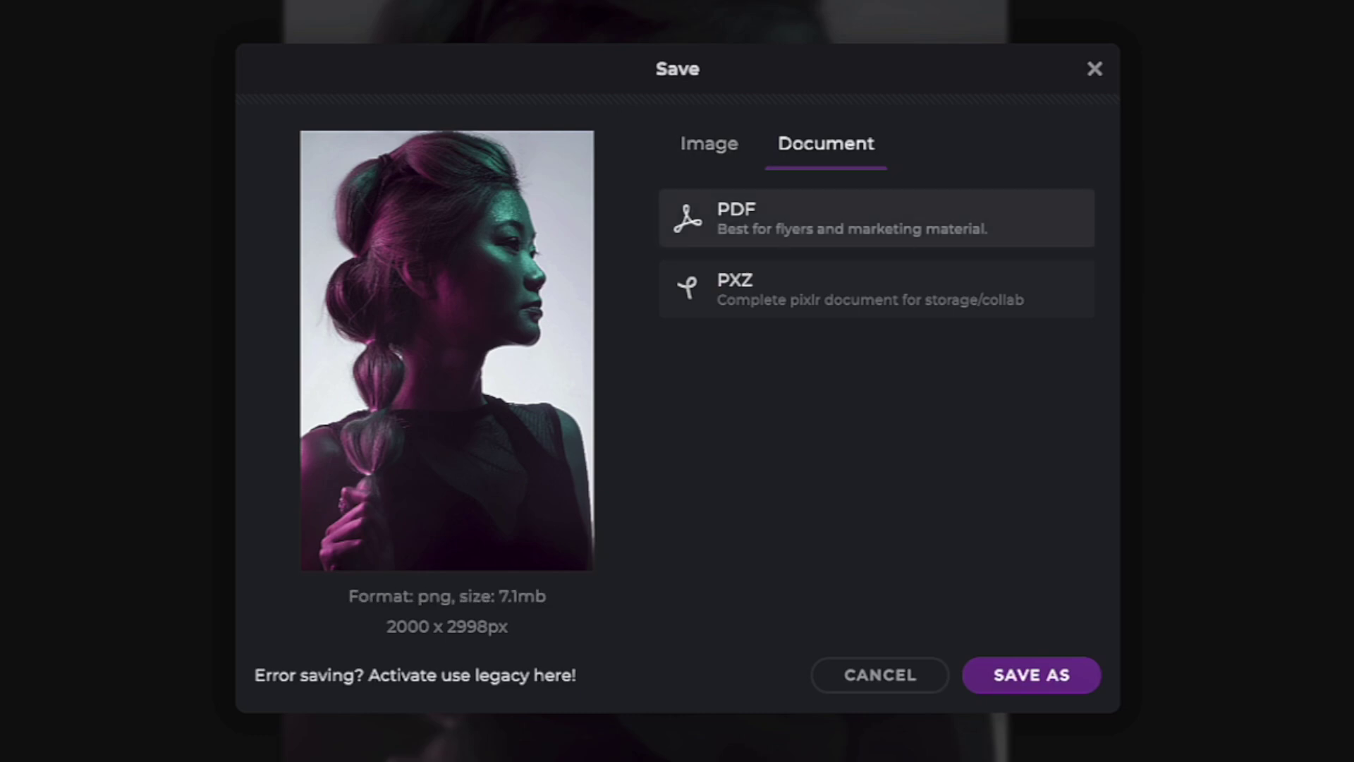
left_click(793, 217)
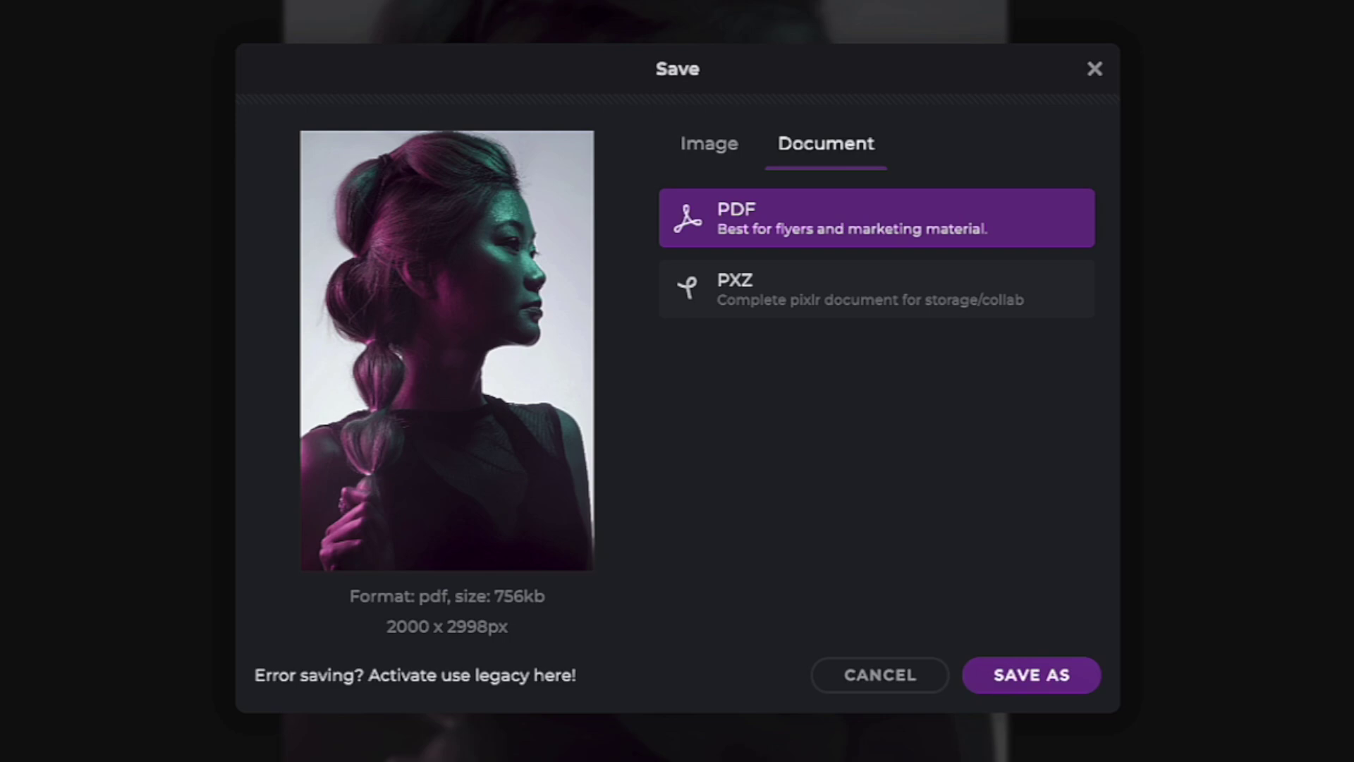